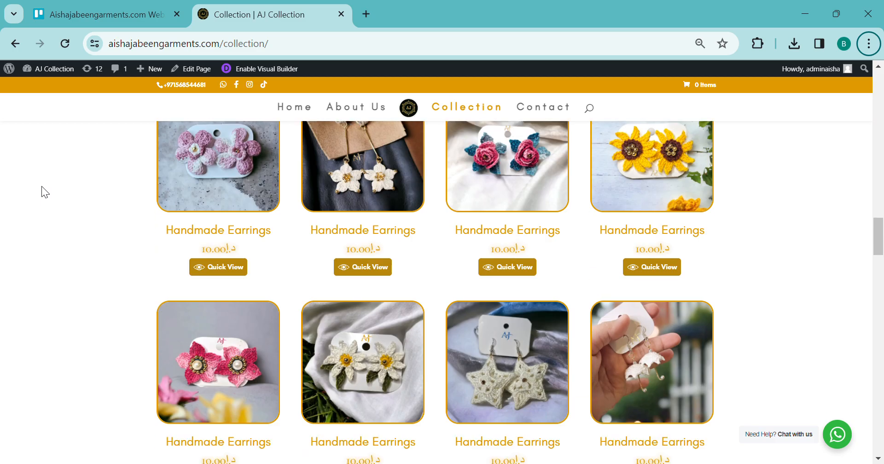
Preview the Satin Silk Abaya's swatches in quick view on the Collection page, choosing the Grey colour, and close the preview.
scroll(42, 186, down, 6)
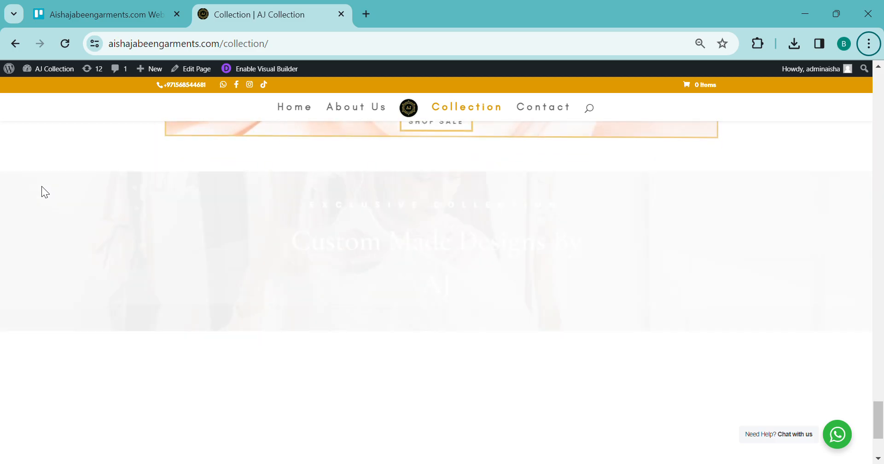
scroll(41, 186, up, 4)
scroll(41, 186, up, 1)
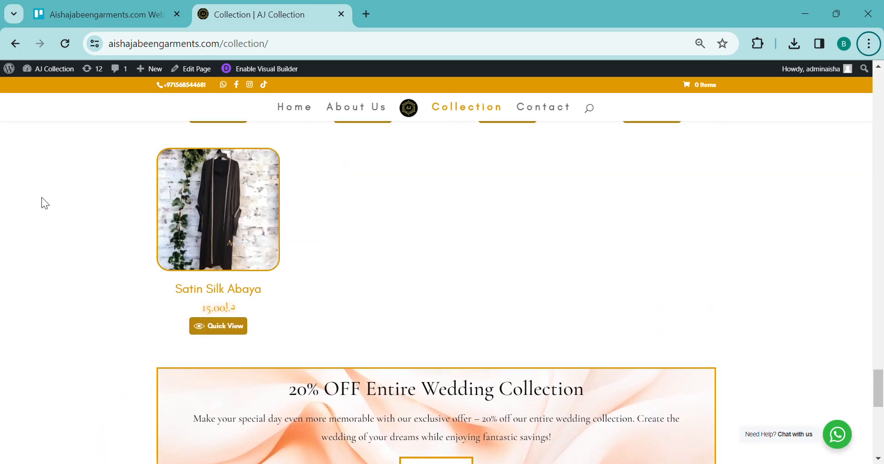
click(206, 327)
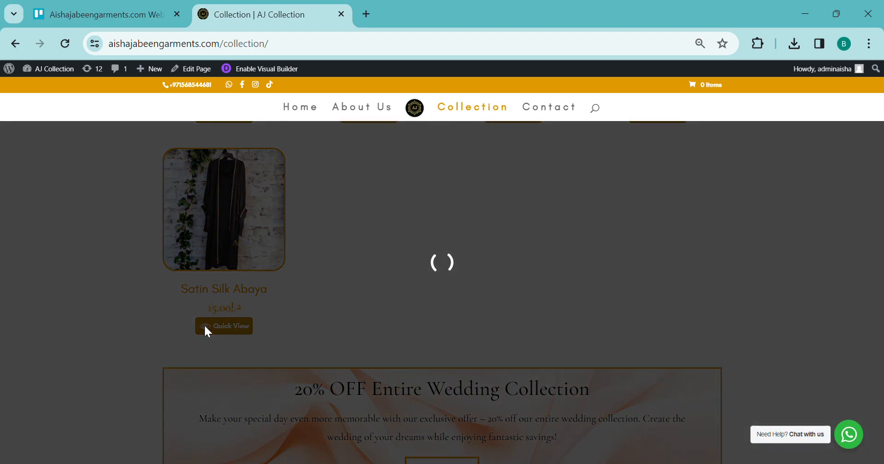
click(493, 248)
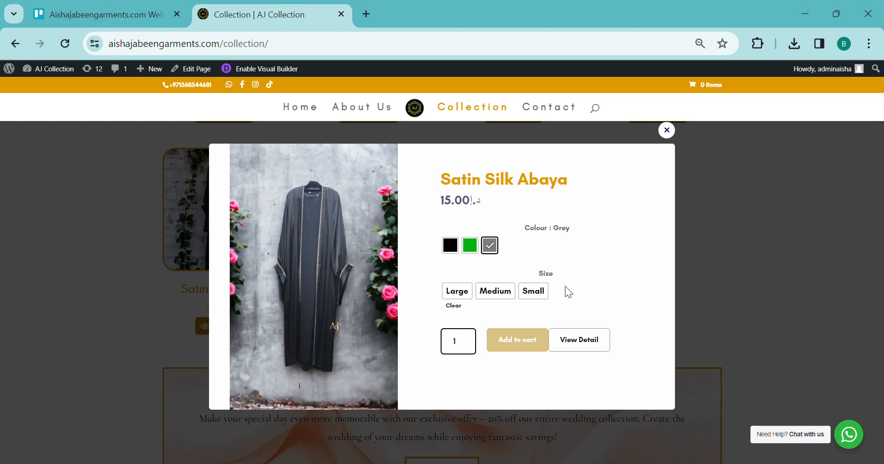
click(667, 131)
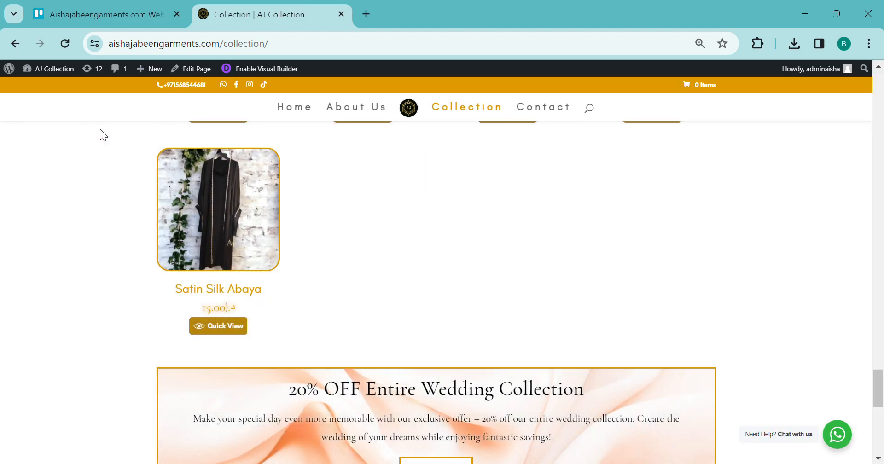
Go to the WordPress admin and search for new plugins with "variable swatches".
click(9, 69)
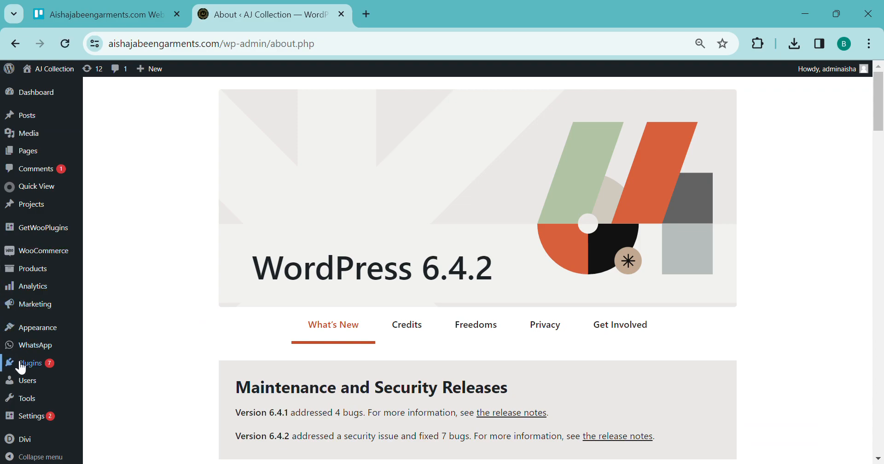
mouse_move(50, 374)
click(130, 385)
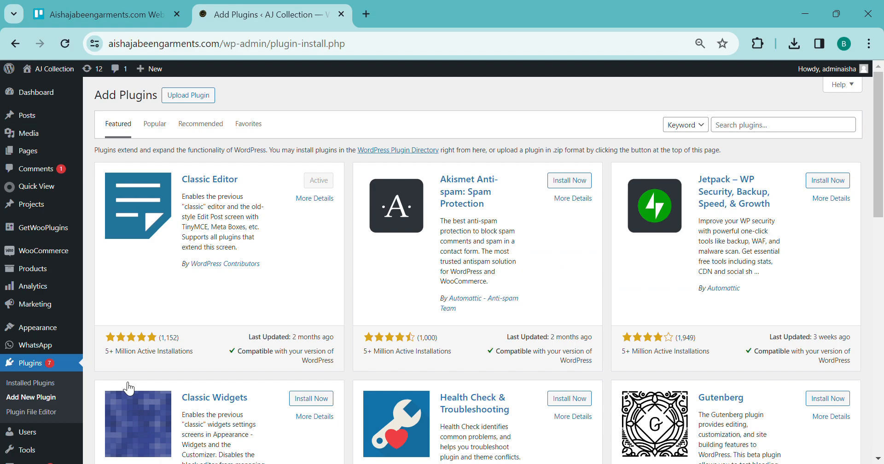
click(735, 133)
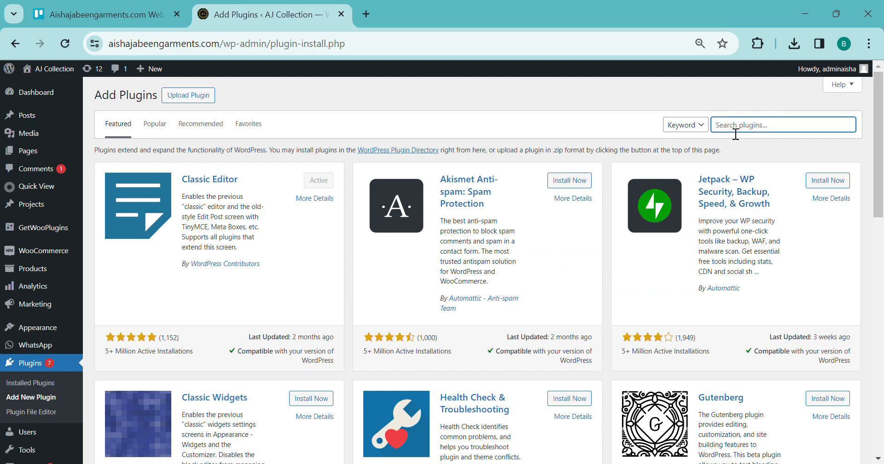
text(variable swatches)
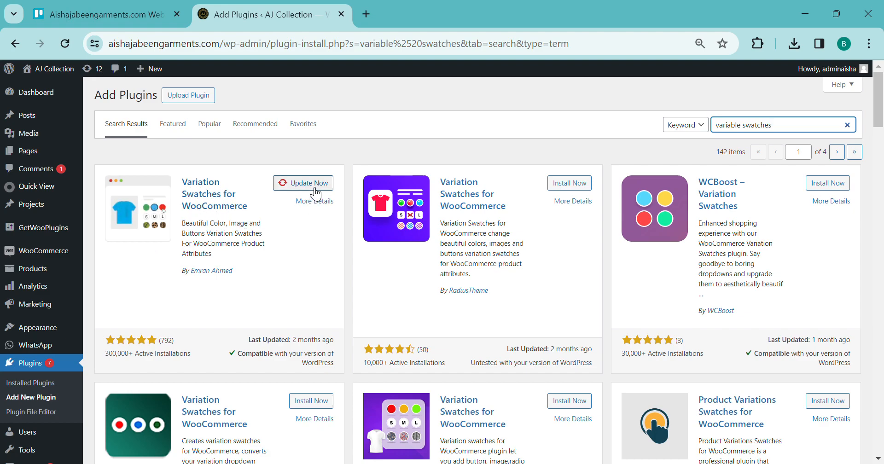
Add a product attribute named "Colours" with archives enabled and the type set to Color.
mouse_move(24, 275)
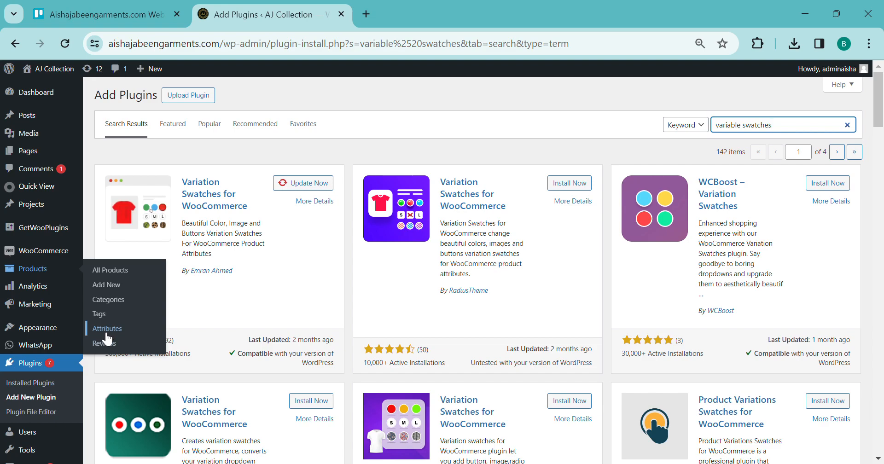
click(104, 331)
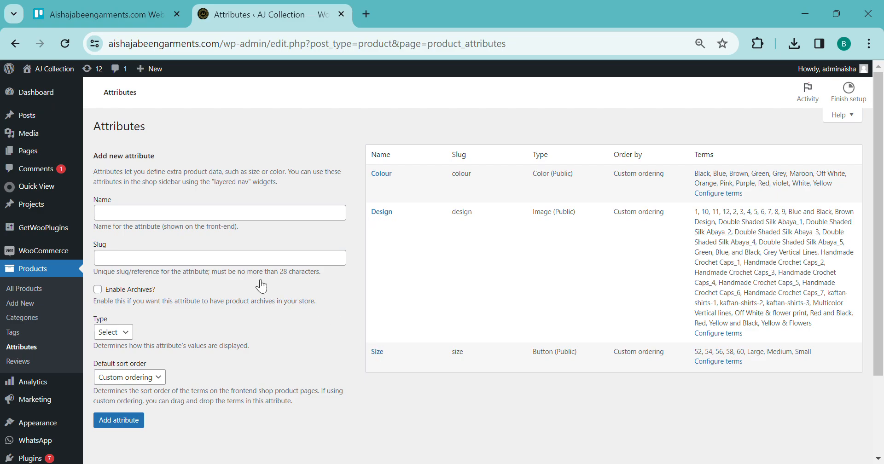
click(224, 217)
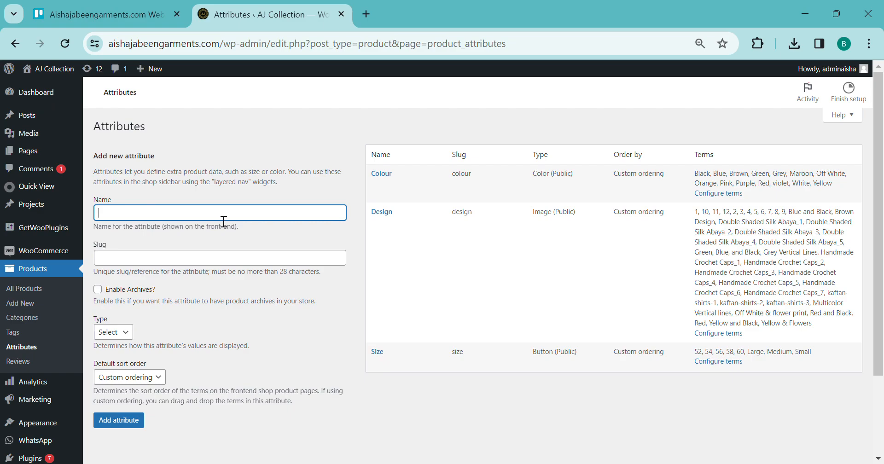
text(Colours)
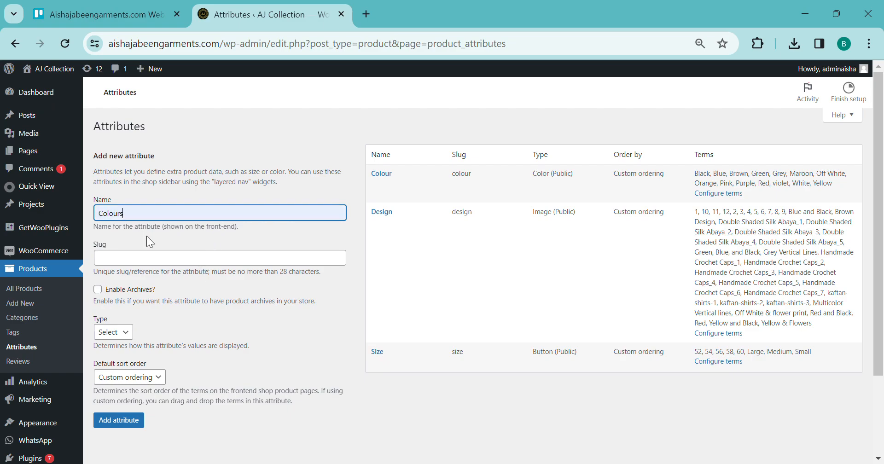
click(104, 299)
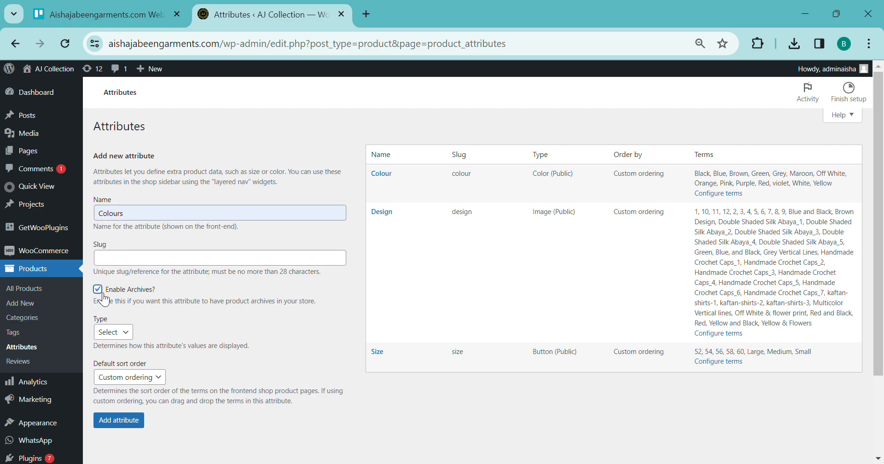
click(118, 335)
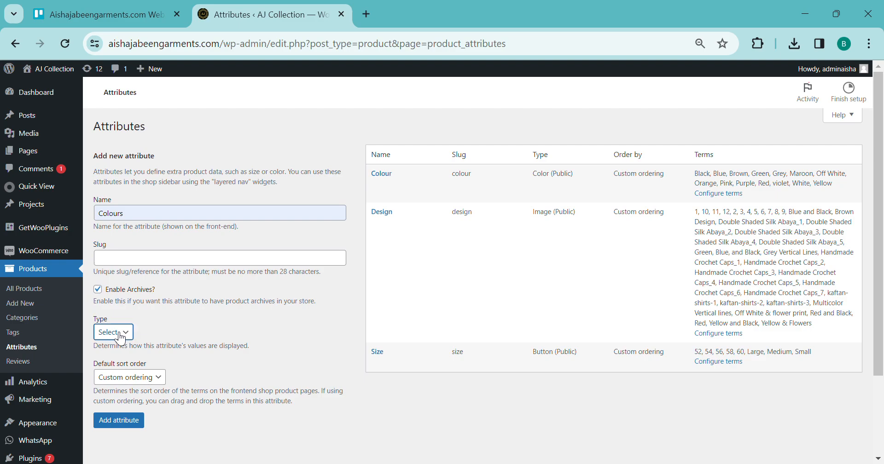
click(118, 358)
click(127, 430)
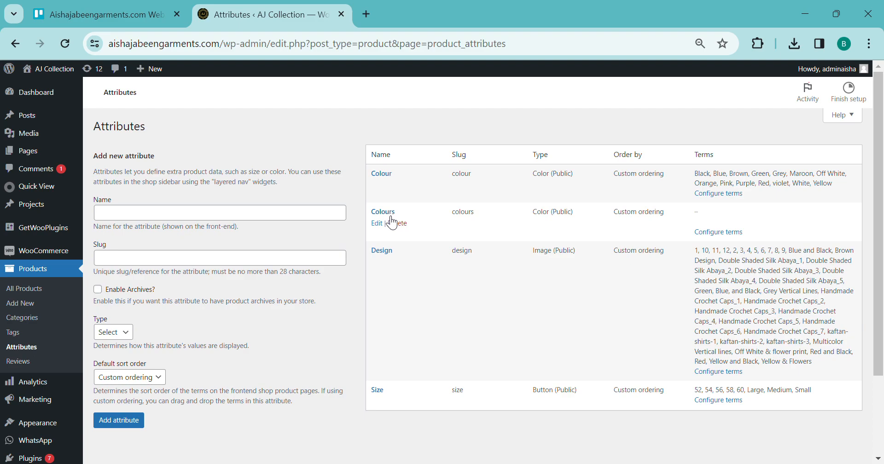
Add a "Blue" term to the Colours attribute with the preset blue #1e73be as its swatch colour.
click(715, 240)
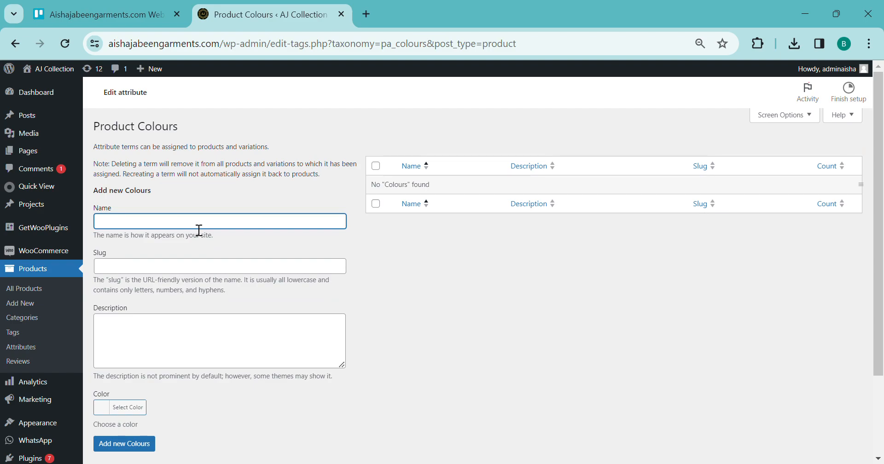
text(Blue)
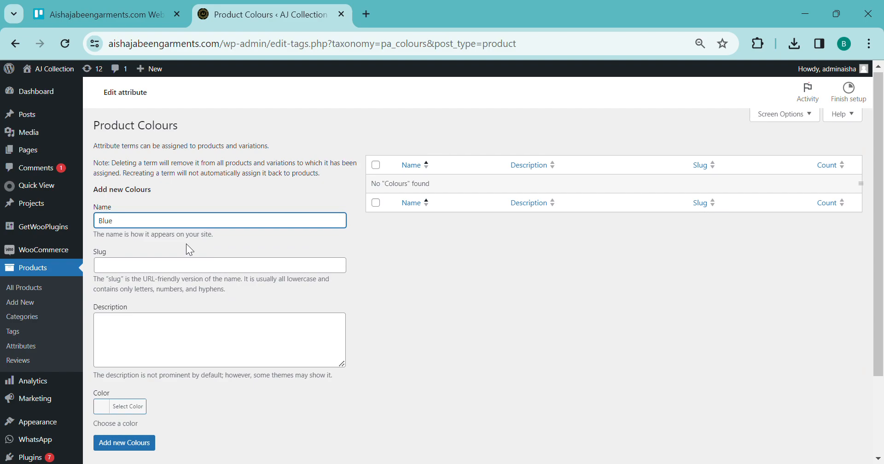
scroll(197, 235, down, 2)
click(132, 313)
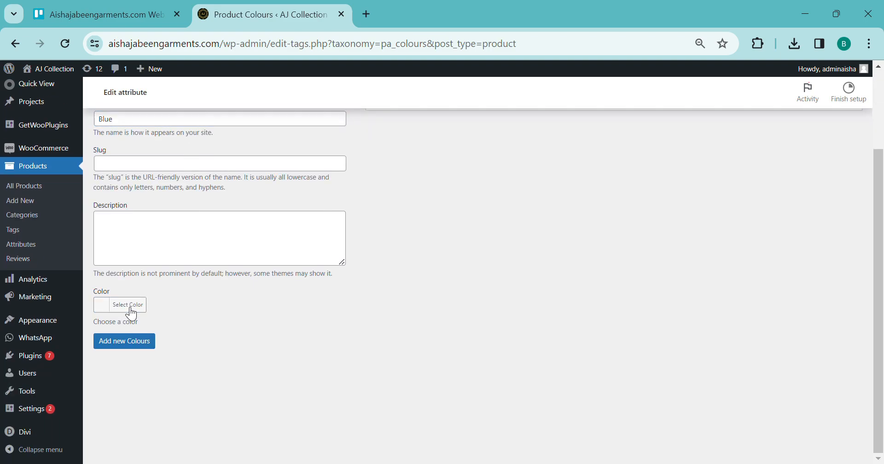
click(176, 426)
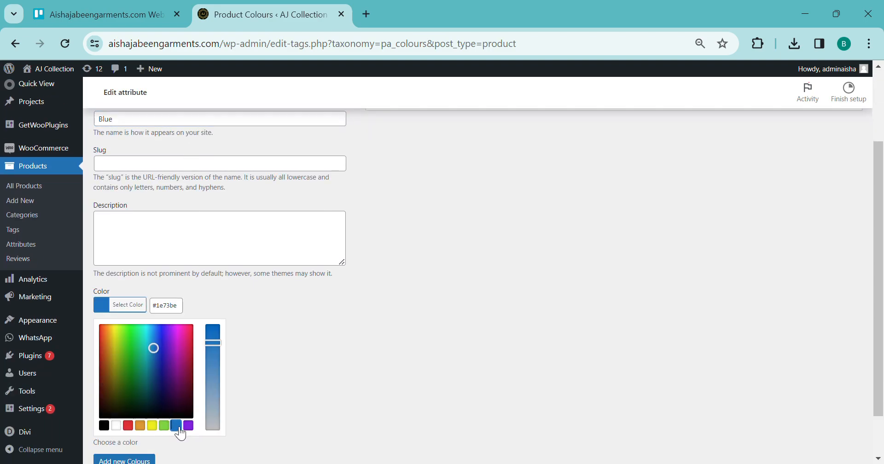
scroll(210, 313, down, 1)
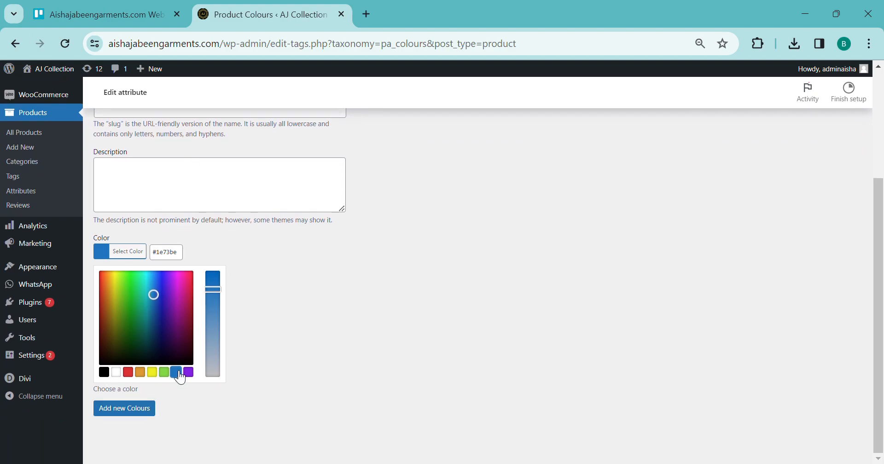
drag(180, 253, 152, 252)
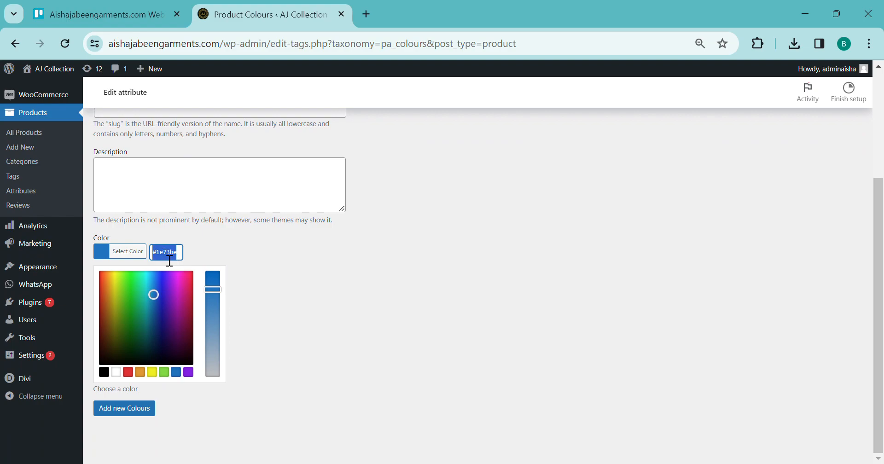
click(277, 254)
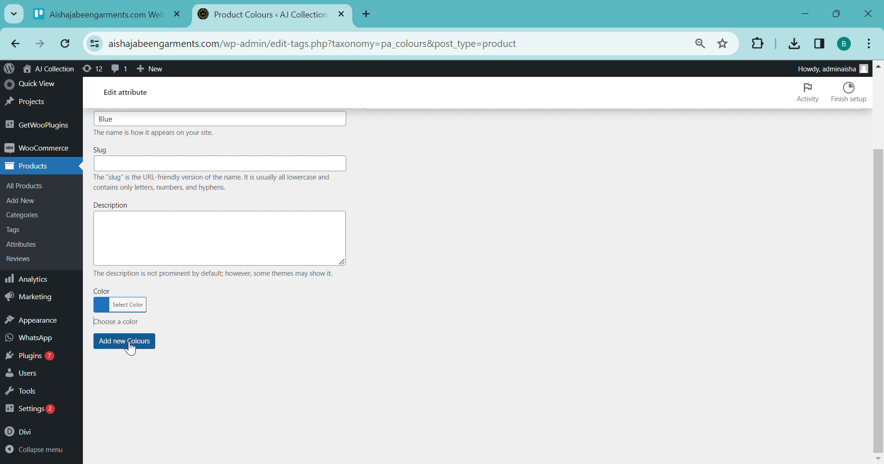
scroll(250, 282, up, 3)
scroll(223, 283, down, 3)
click(131, 344)
scroll(410, 253, up, 3)
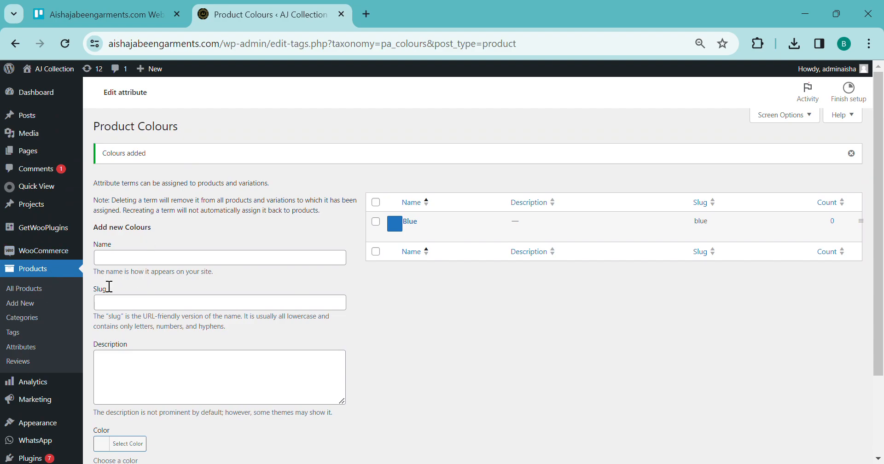
Add a product attribute named "Designs" with the type set to Image and archives enabled.
click(26, 349)
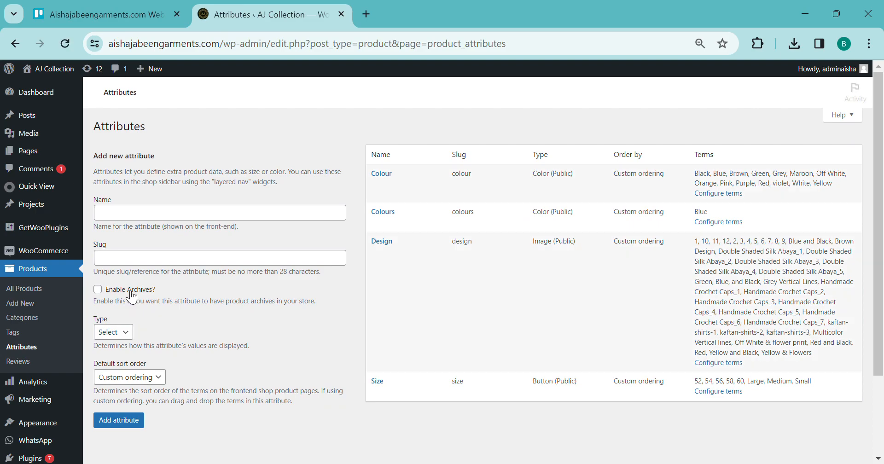
click(119, 219)
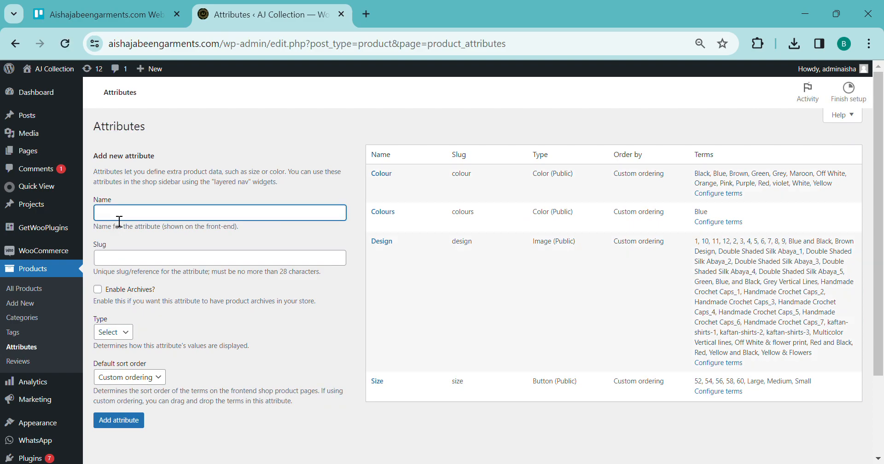
text(Designs)
click(118, 332)
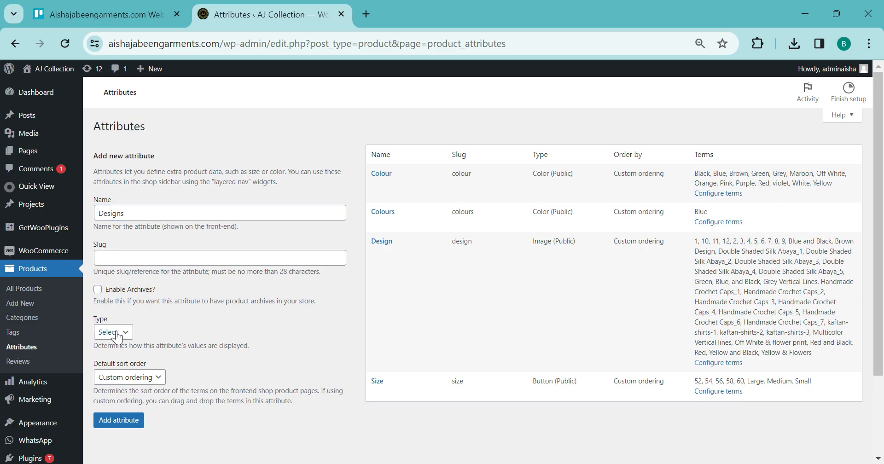
click(110, 368)
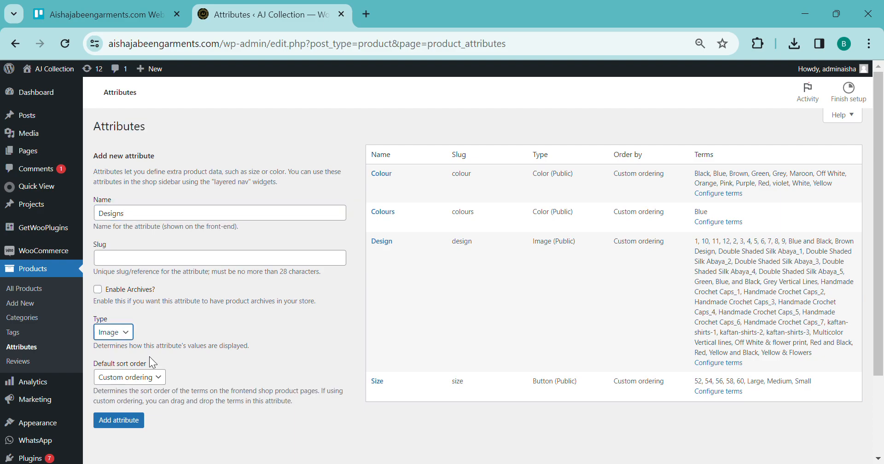
click(105, 294)
click(130, 423)
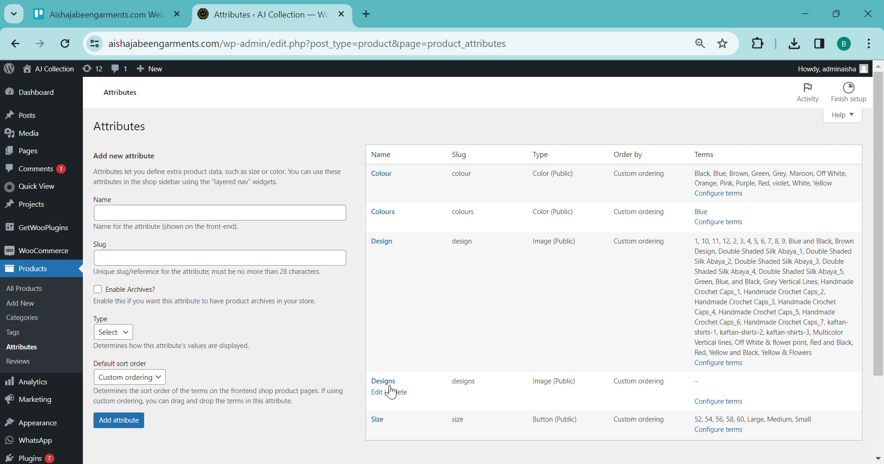
Add a "Patches" term to the Designs attribute, using PhotoRoom-20231128_131614.png from the media library as its image.
click(726, 405)
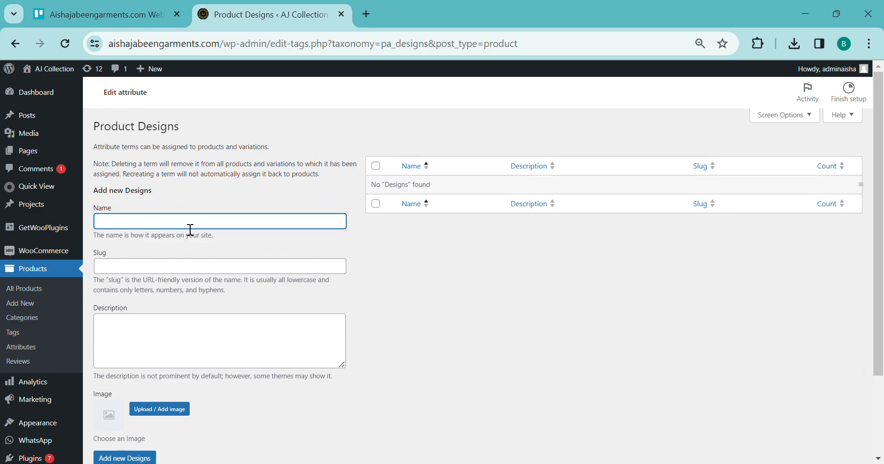
text(atches)
scroll(190, 290, down, 2)
mouse_move(65, 377)
click(175, 340)
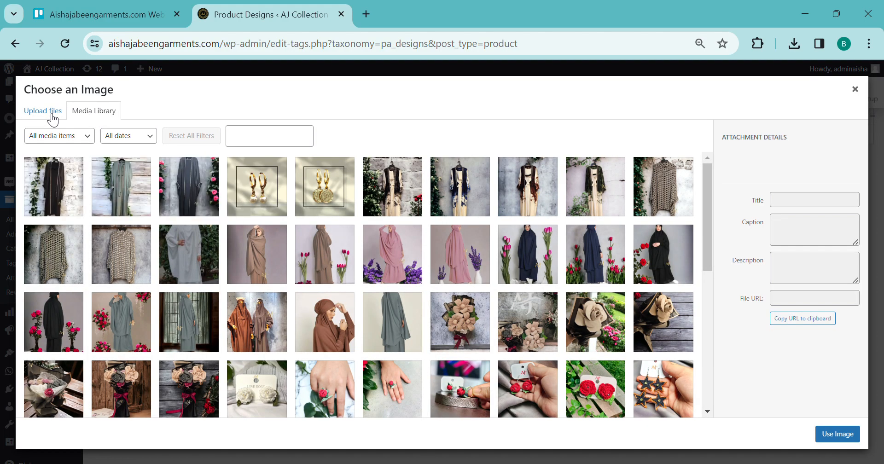
click(132, 258)
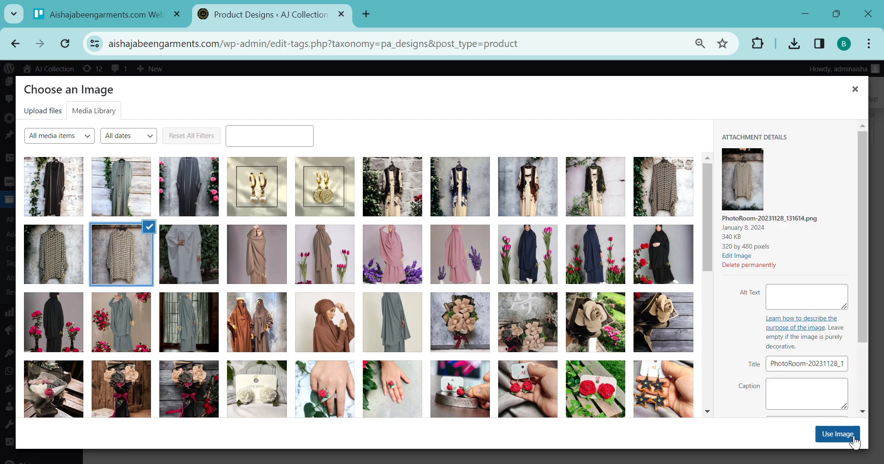
click(841, 436)
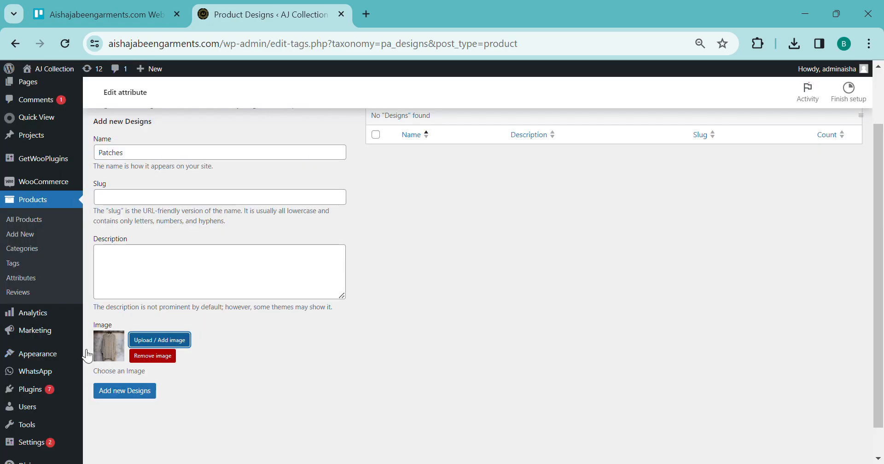
click(130, 392)
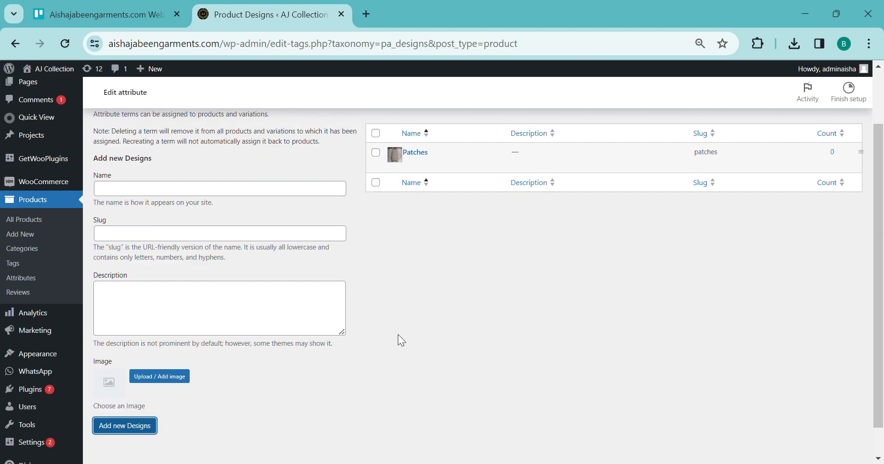
scroll(398, 335, up, 2)
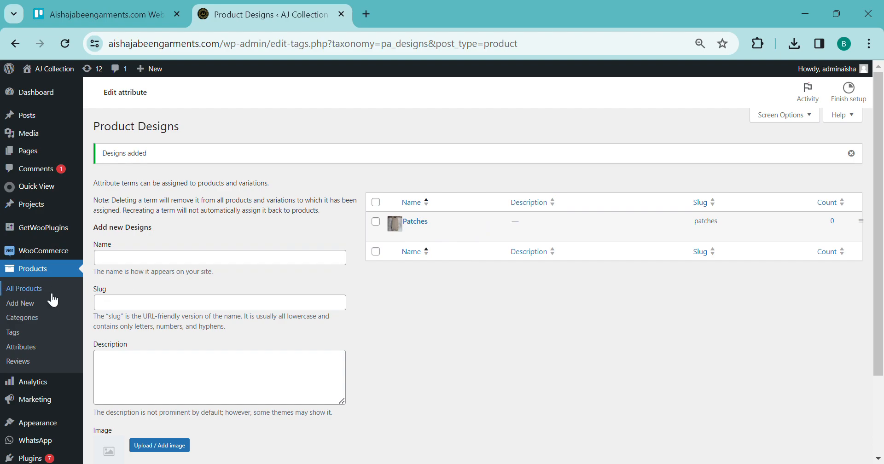
Return to the product attributes page.
click(19, 354)
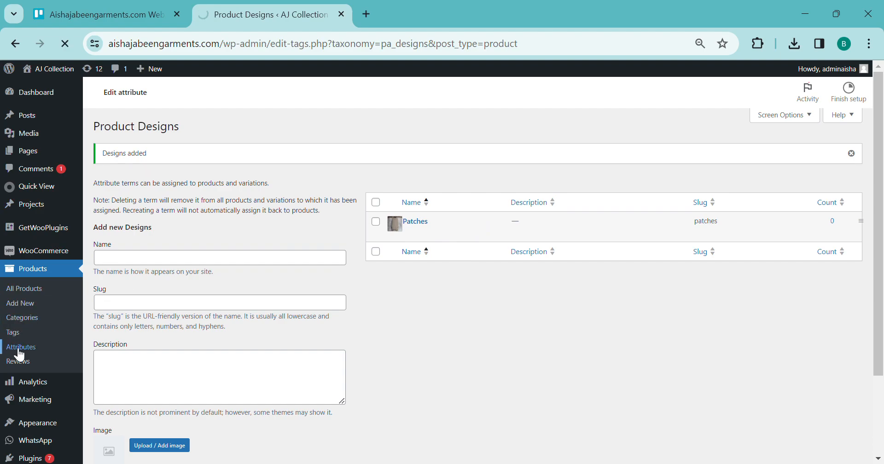